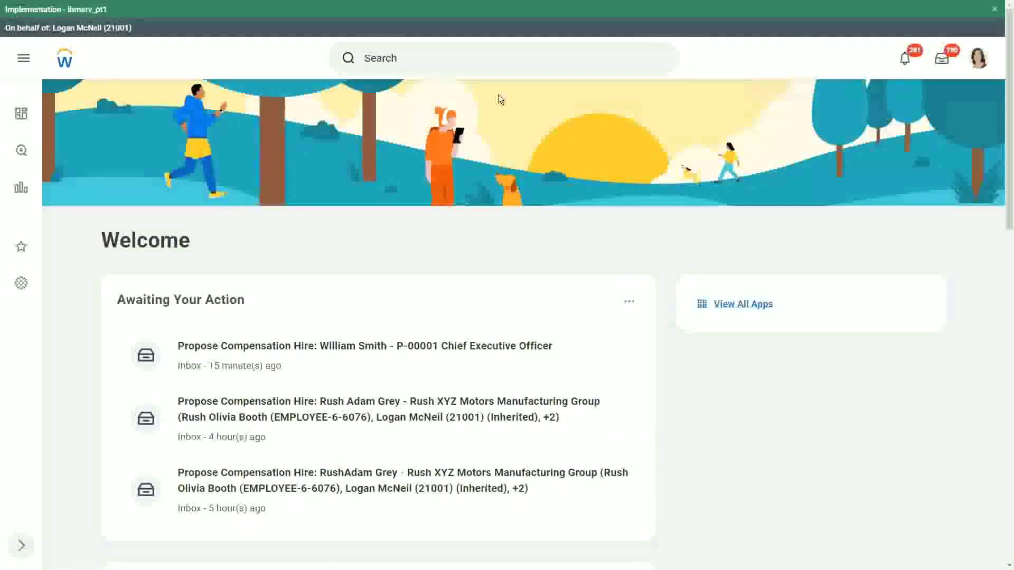
Step: Search 'cre calc field' and launch the Create Calculated Field task
{"action": "left_click", "coordinate": [416, 59]}
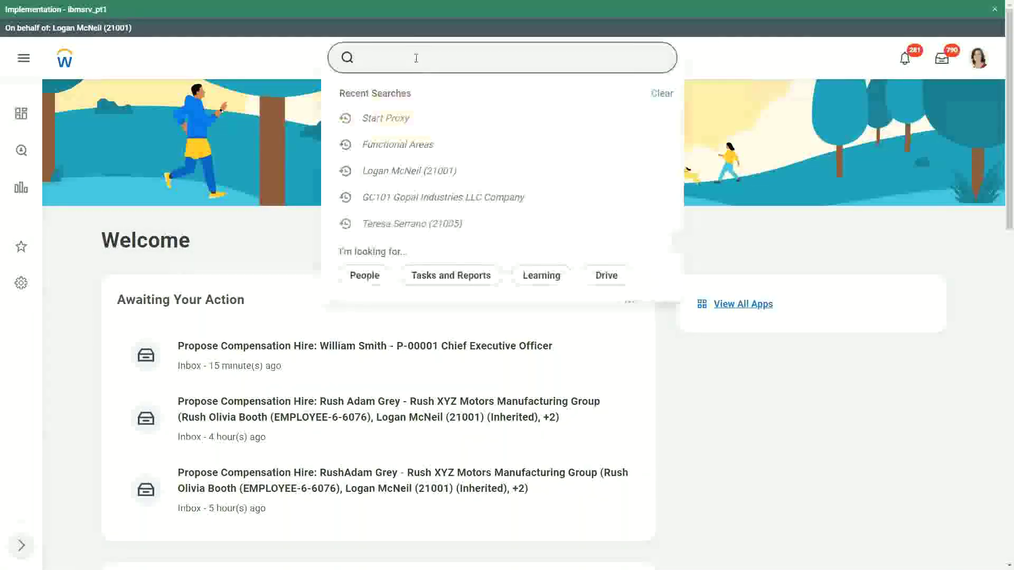
{"action": "type", "text": "cre"}
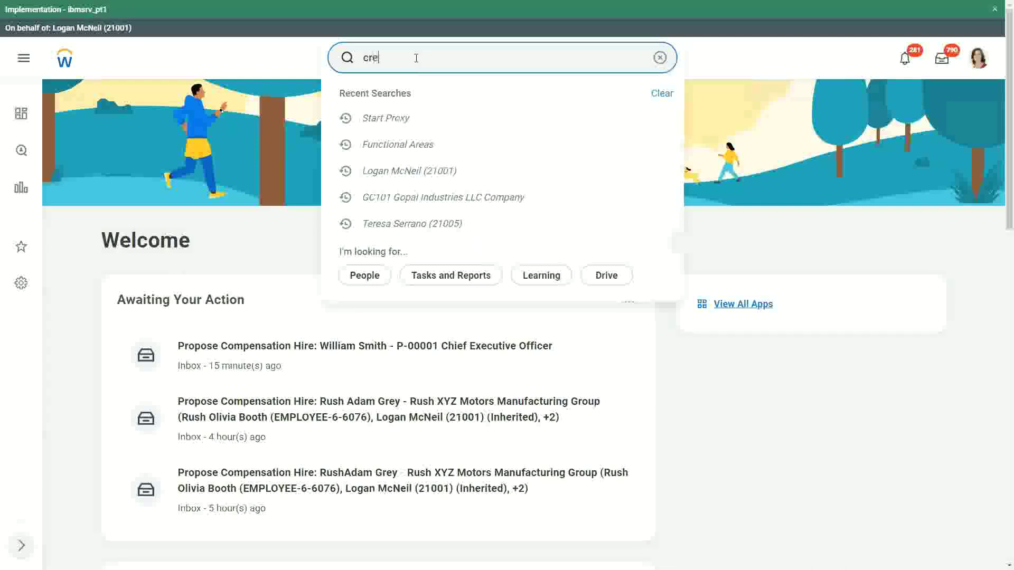
{"action": "type", "text": " calc field"}
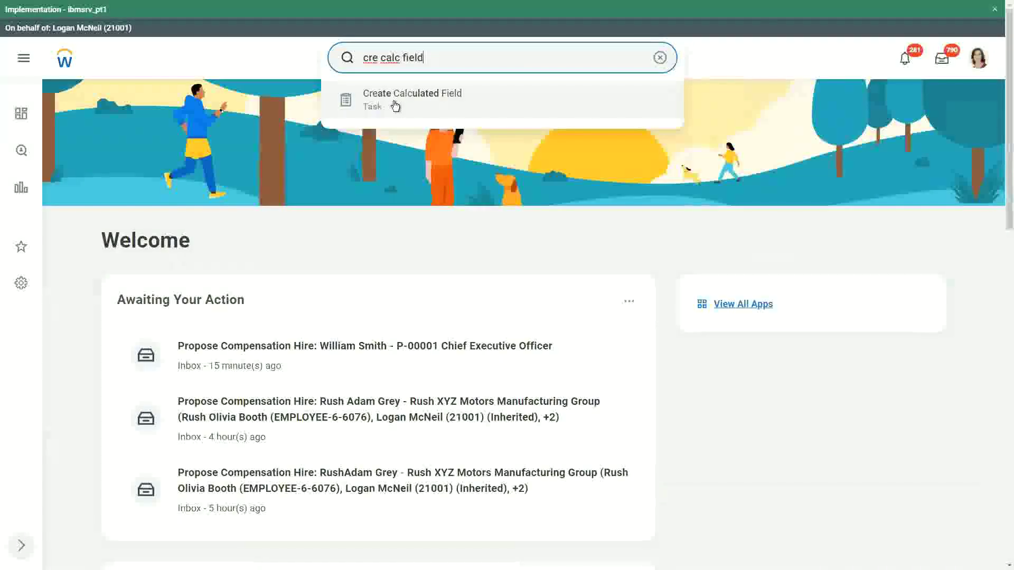
{"action": "left_click", "coordinate": [395, 103]}
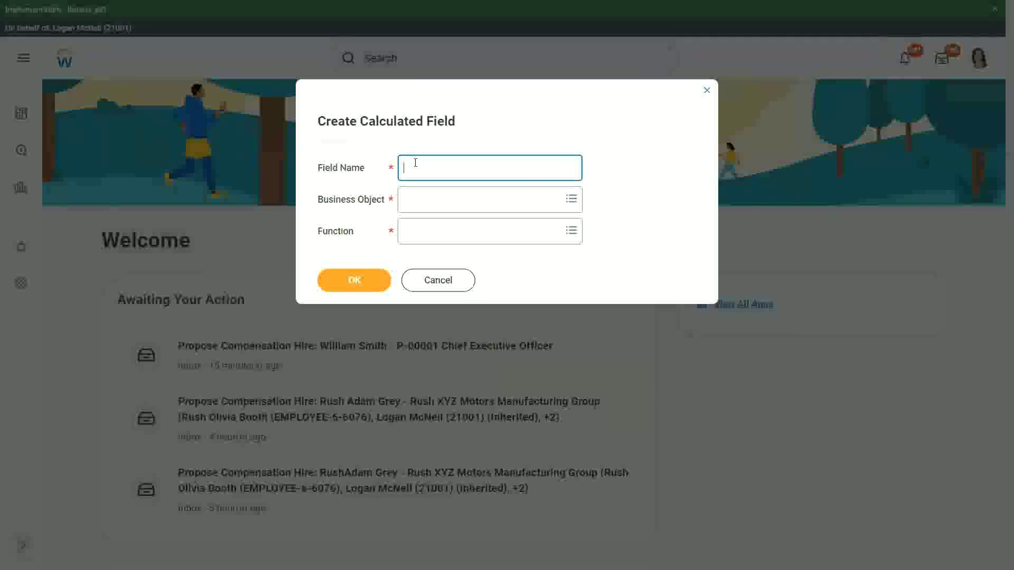
Step: Name the field 'CF-WW-Eval Exp-Test' and set Worker as its business object
{"action": "type", "text": "CF-WW-Eval Exp"}
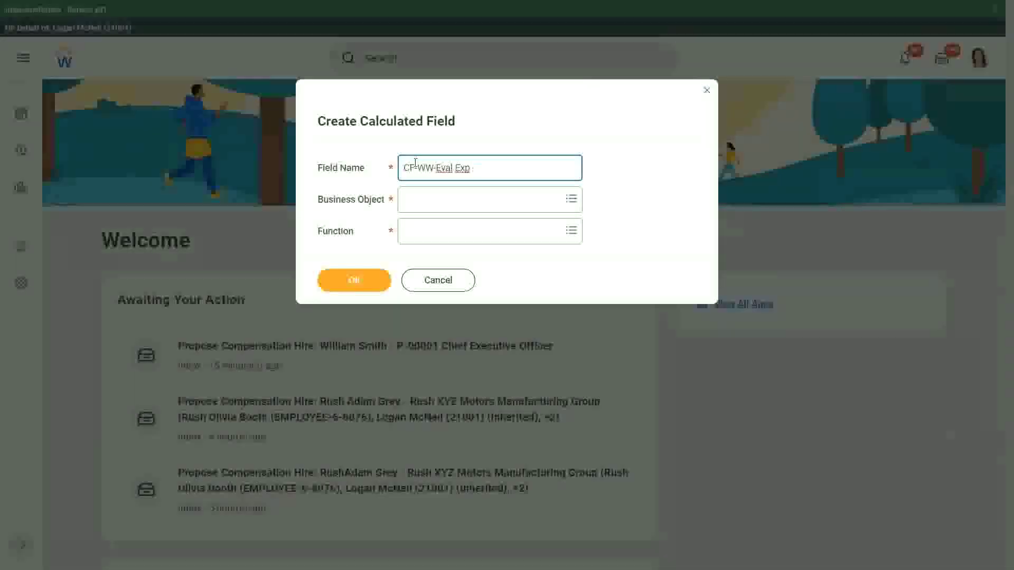
{"action": "key", "text": "BackSpace"}
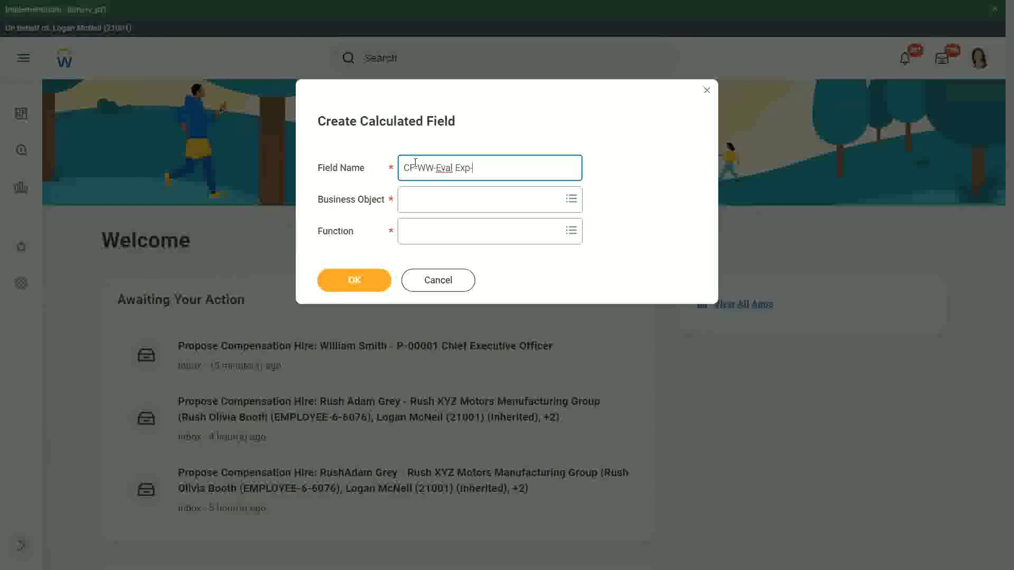
{"action": "type", "text": "-Test"}
{"action": "key", "text": "Tab"}
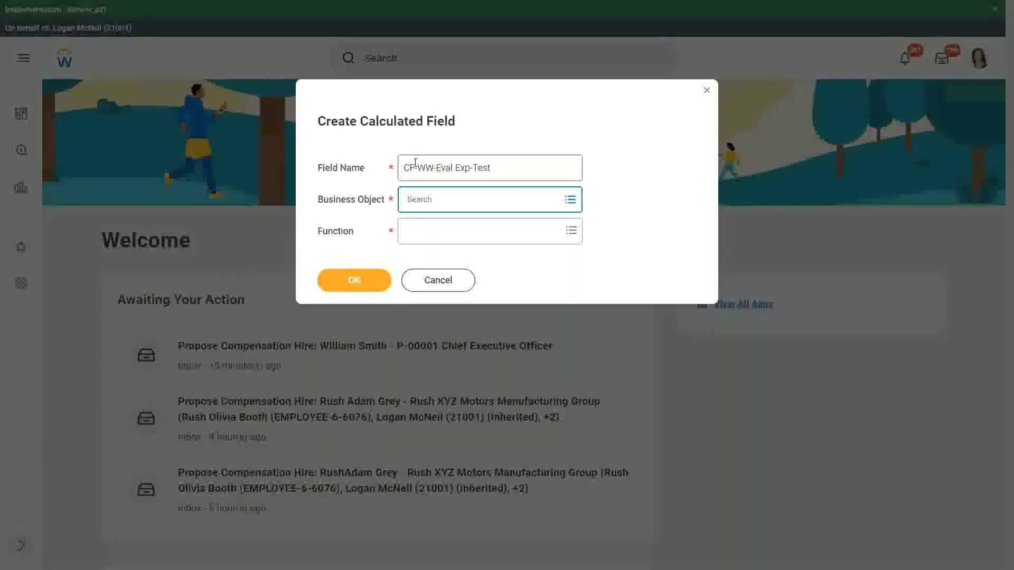
{"action": "type", "text": "worker"}
{"action": "key", "text": "Return"}
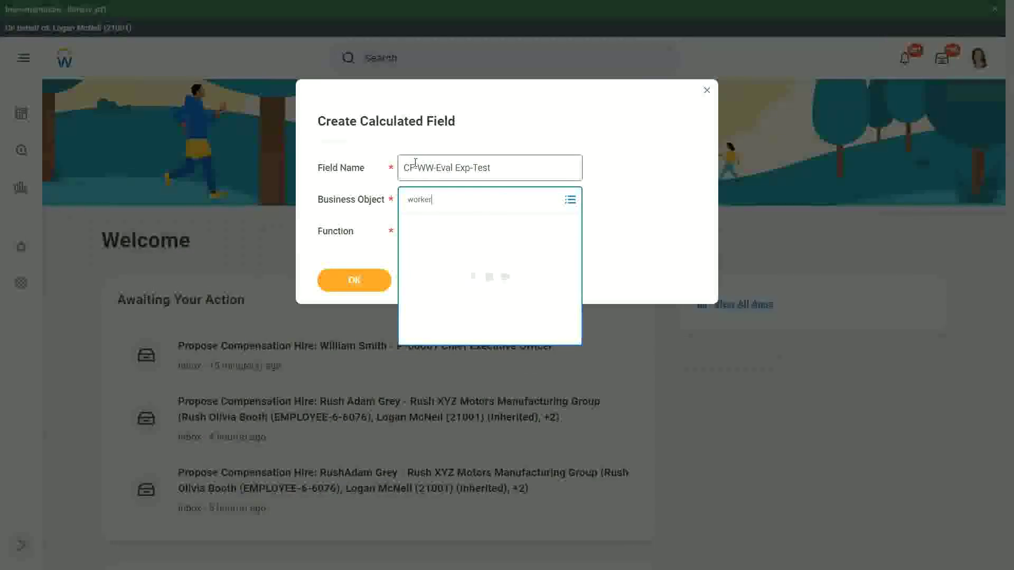
{"action": "key", "text": "Return"}
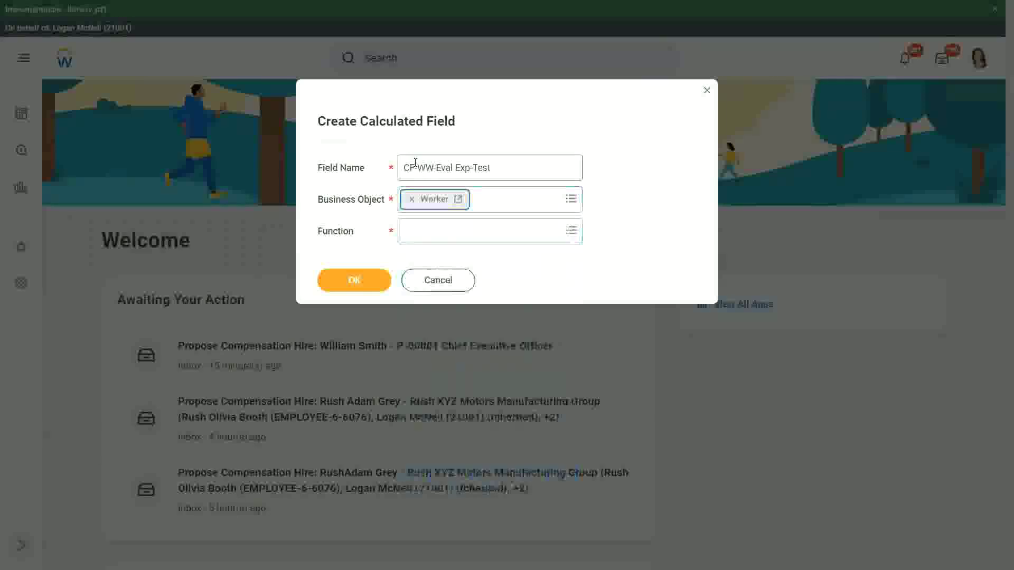
Step: Choose Evaluate Expression as the calculated field's function
{"action": "key", "text": "Tab"}
{"action": "type", "text": "eval exp"}
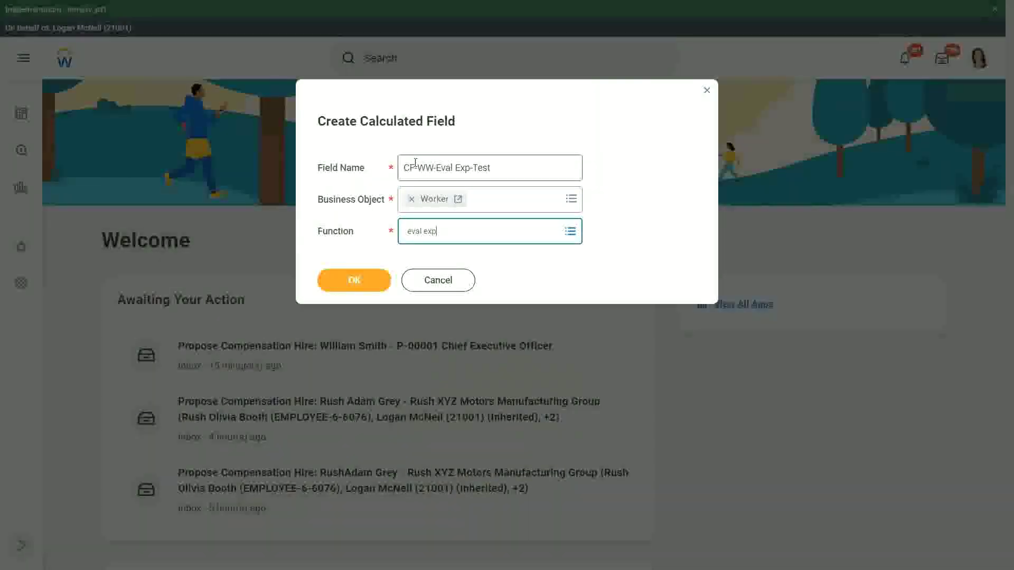
{"action": "key", "text": "Return"}
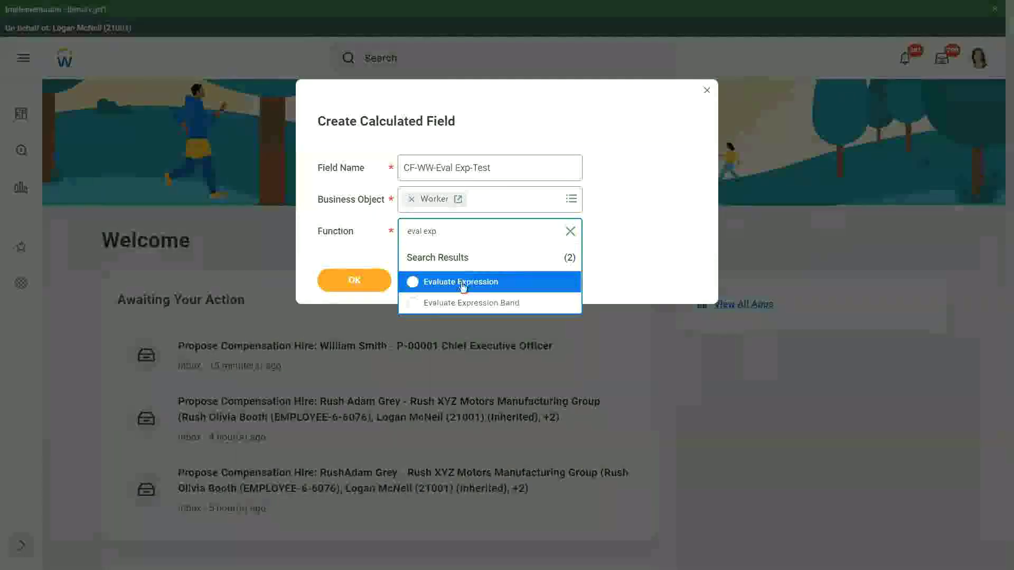
{"action": "left_click", "coordinate": [485, 275]}
Step: Submit the initial settings and note 'Boolean or a T/F field' on the Condition cell
{"action": "left_click", "coordinate": [357, 281]}
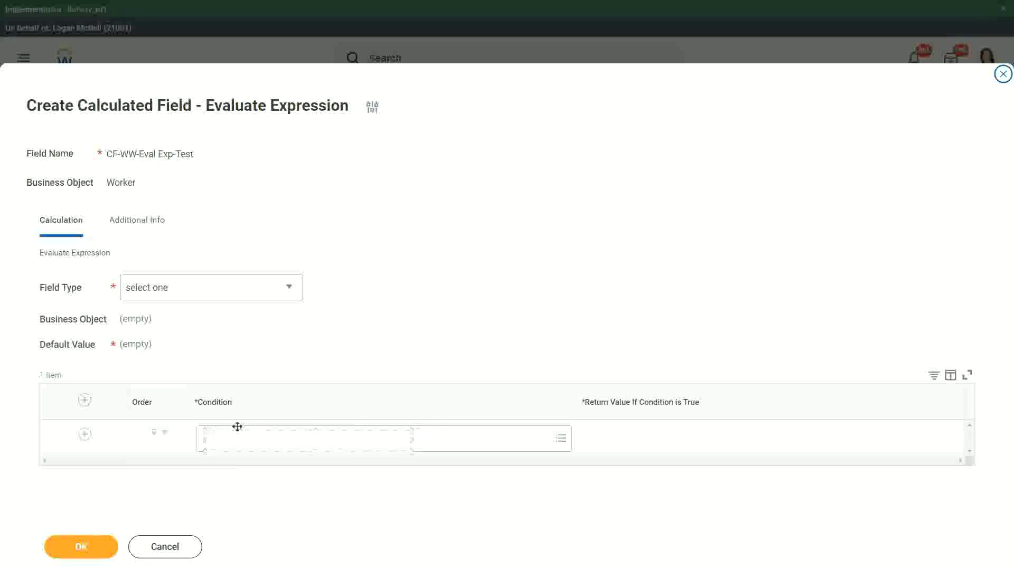
{"action": "left_click", "coordinate": [233, 424]}
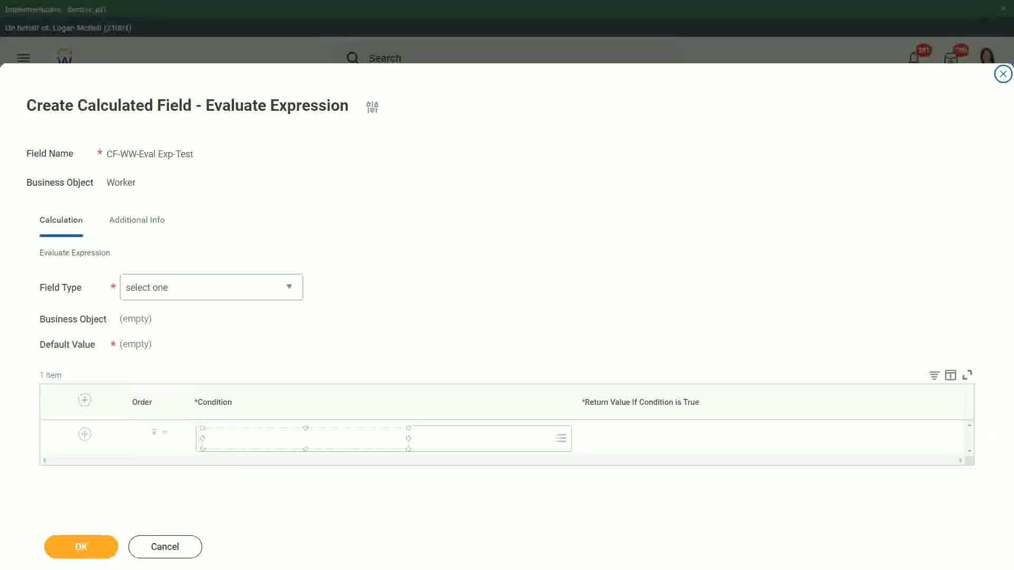
{"action": "type", "text": "Boolean"}
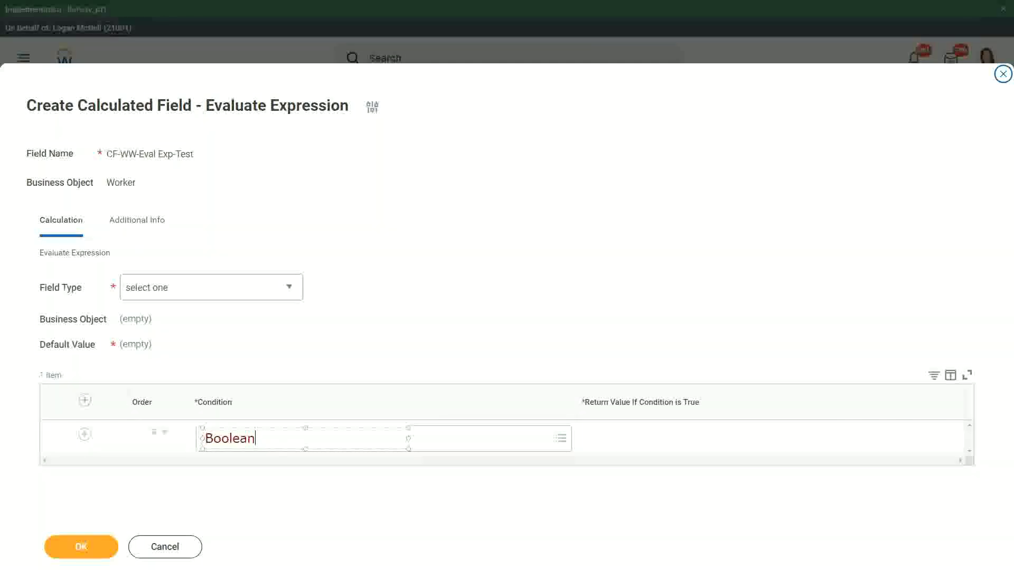
{"action": "type", "text": " or a T/F field"}
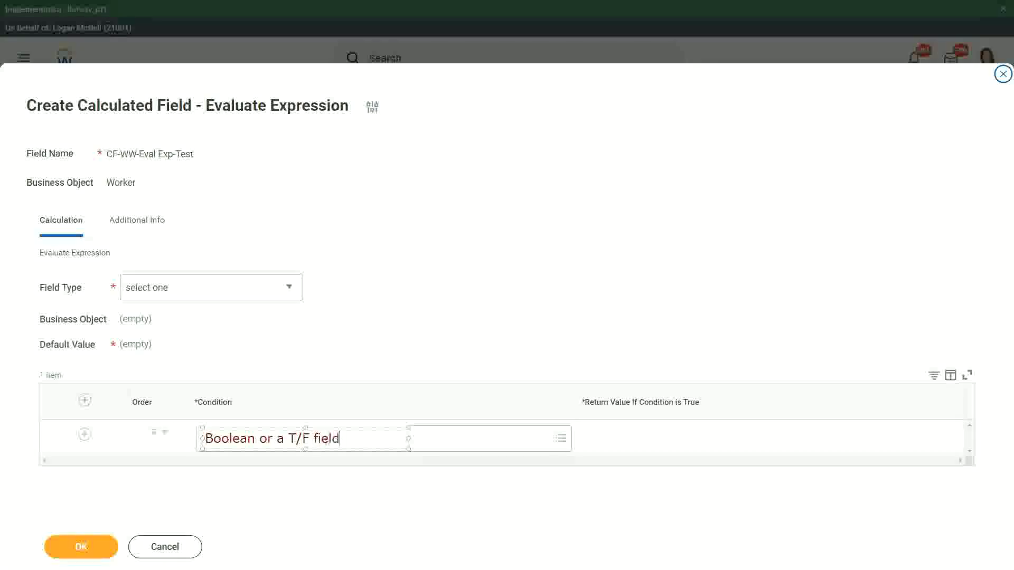
{"action": "left_click", "coordinate": [357, 331]}
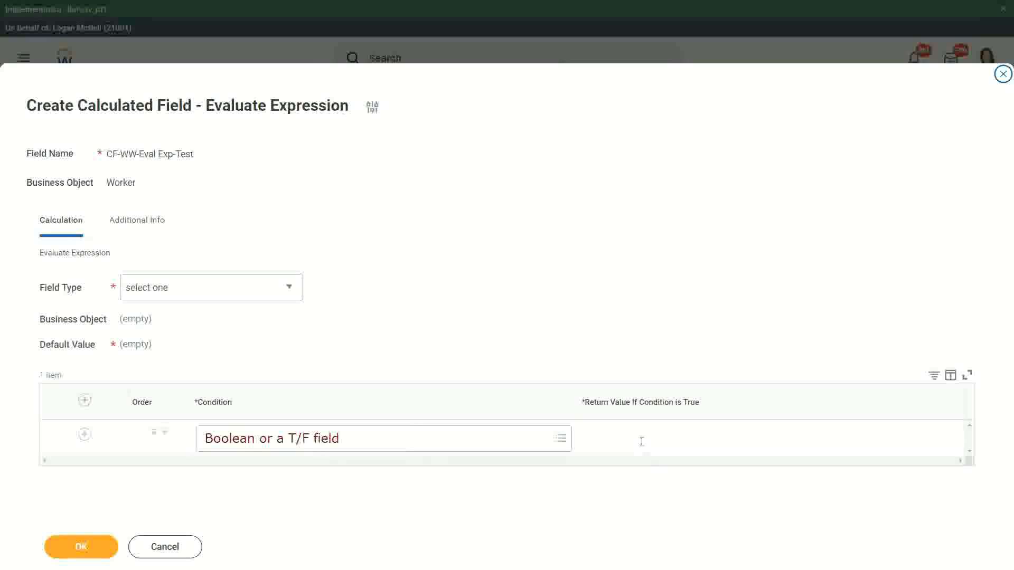
Step: Note 'Another Calc Field that gives the result' on Return Value, widened to one line
{"action": "left_click", "coordinate": [586, 440]}
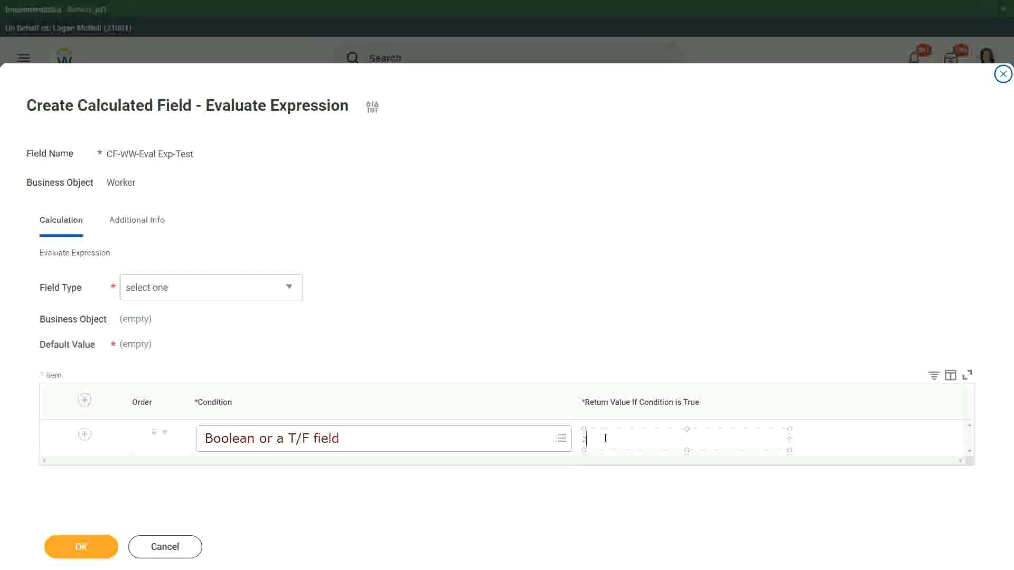
{"action": "type", "text": "An"}
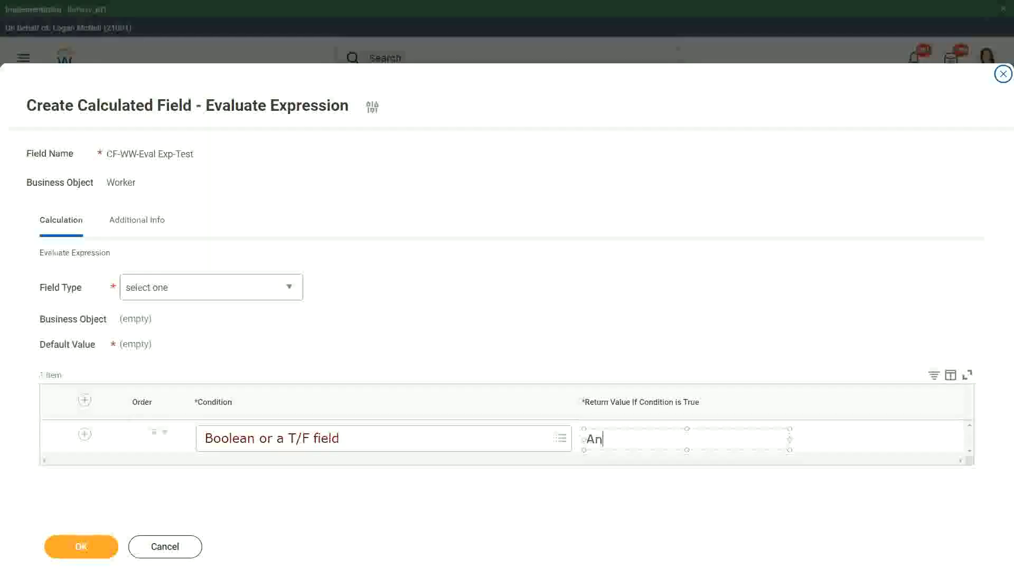
{"action": "type", "text": "o ther Calc "}
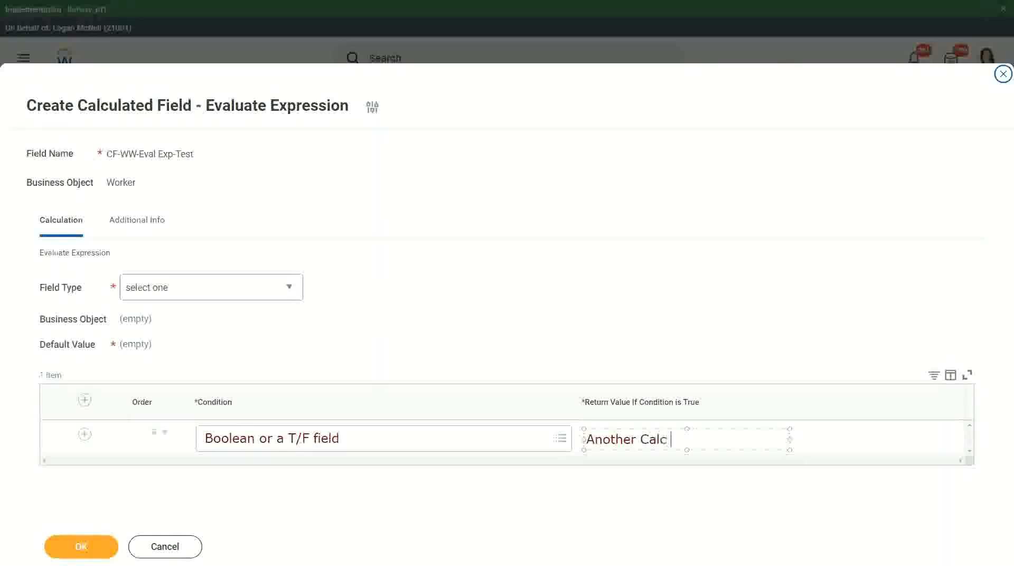
{"action": "type", "text": "Field that gives the result"}
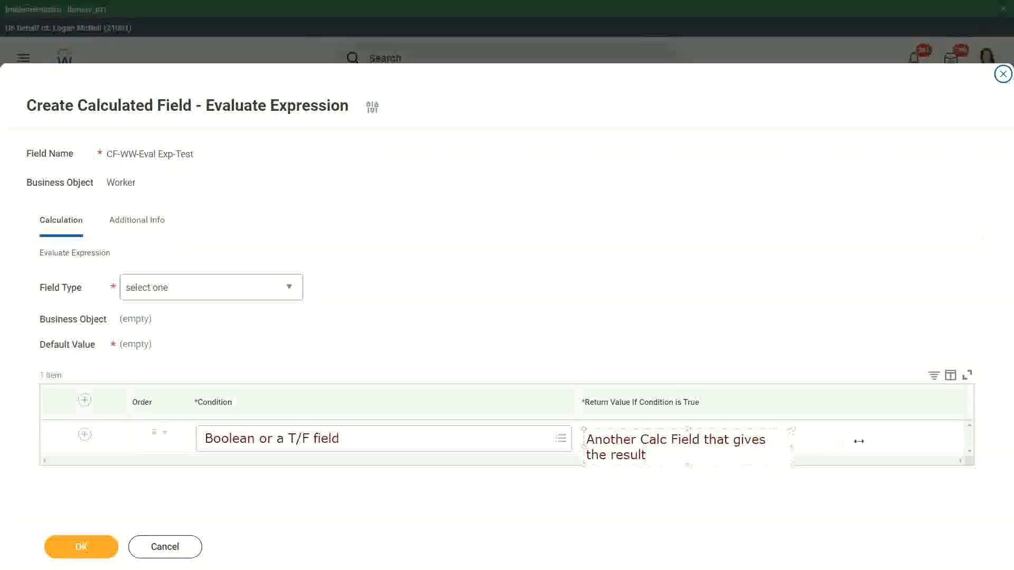
{"action": "left_click_drag", "start_coordinate": [792, 447], "coordinate": [891, 437]}
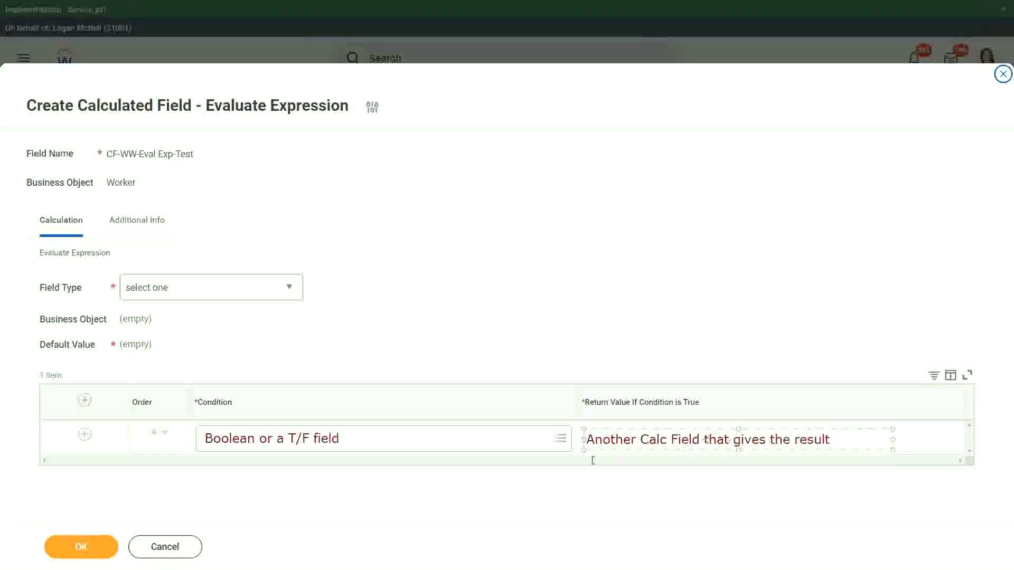
{"action": "left_click", "coordinate": [566, 491]}
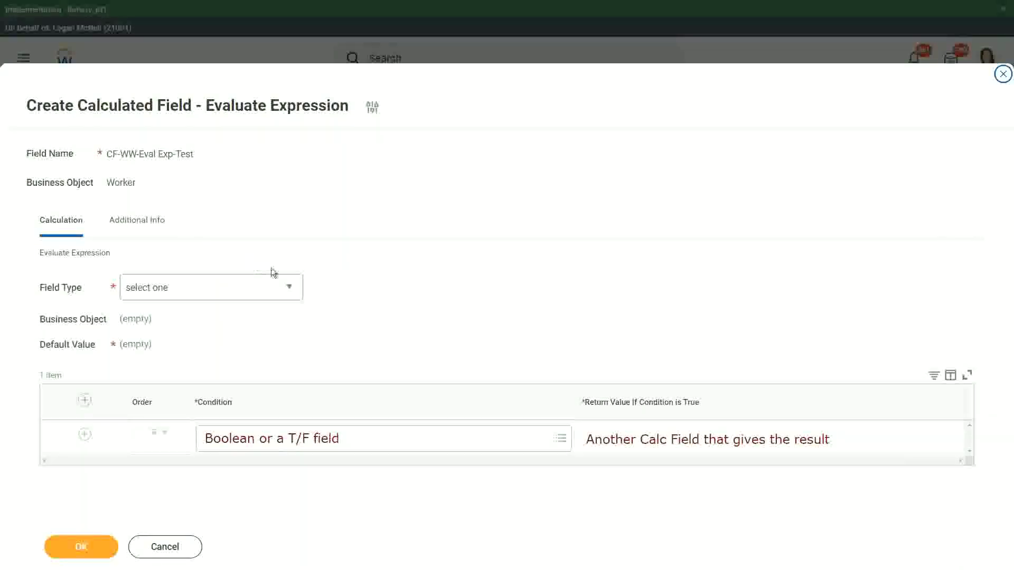
Step: Set Field Type to Text and enter 'Some Default Value' as the default value note
{"action": "left_click", "coordinate": [291, 288]}
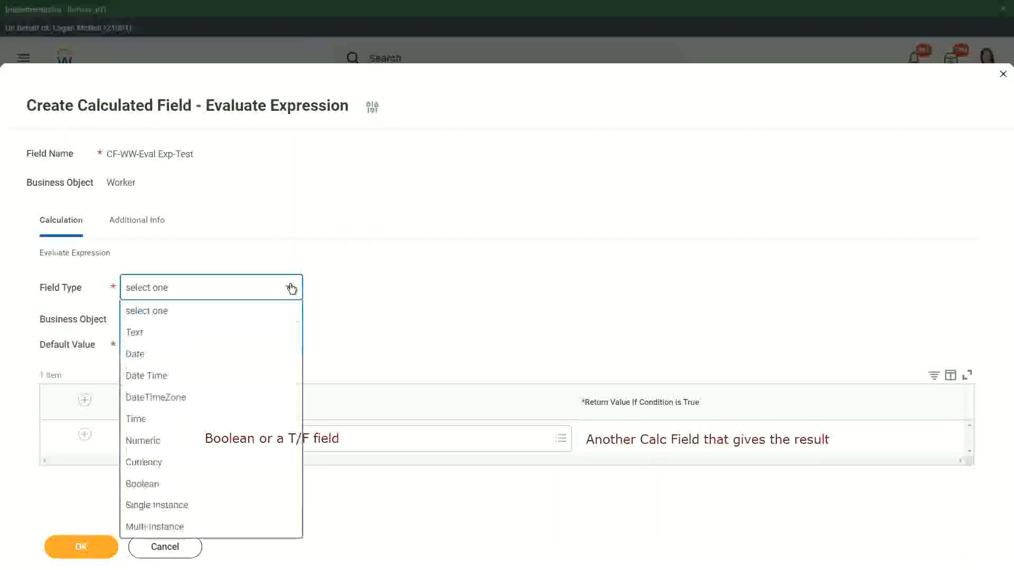
{"action": "left_click", "coordinate": [291, 288]}
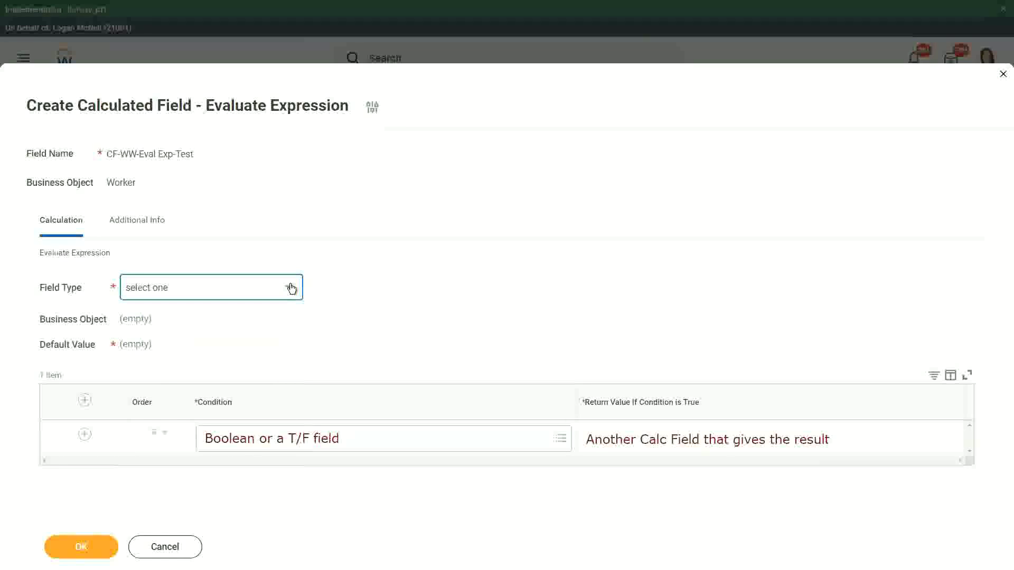
{"action": "left_click", "coordinate": [291, 288]}
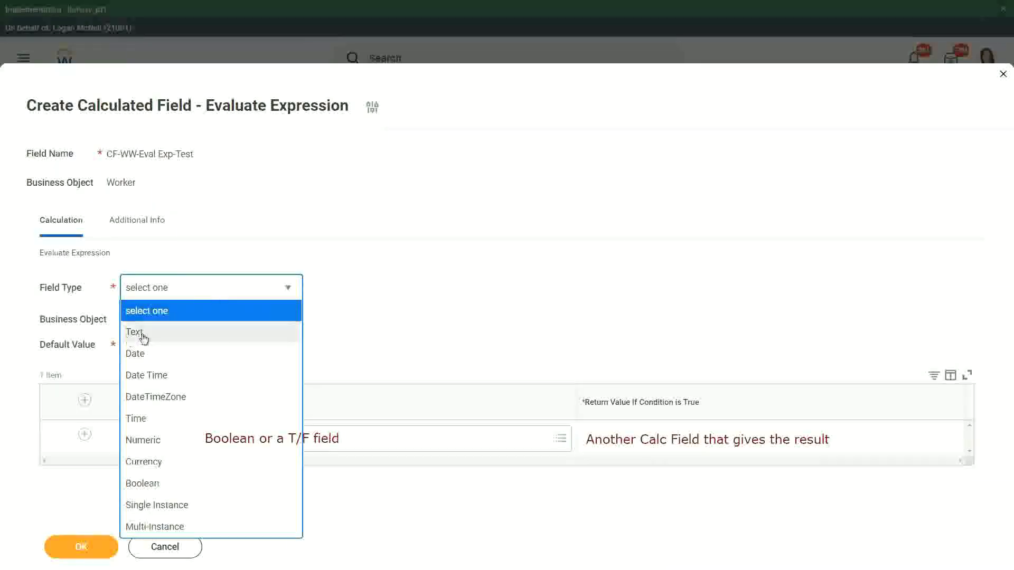
{"action": "scroll", "coordinate": [144, 338], "scroll_direction": "down", "scroll_amount": 1}
{"action": "key", "text": "Return"}
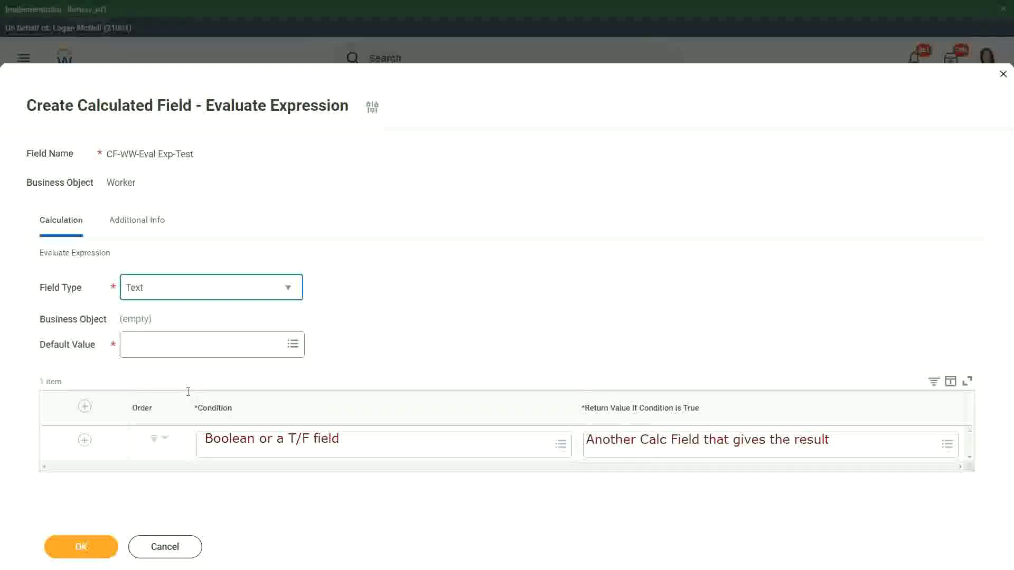
{"action": "left_click", "coordinate": [137, 345]}
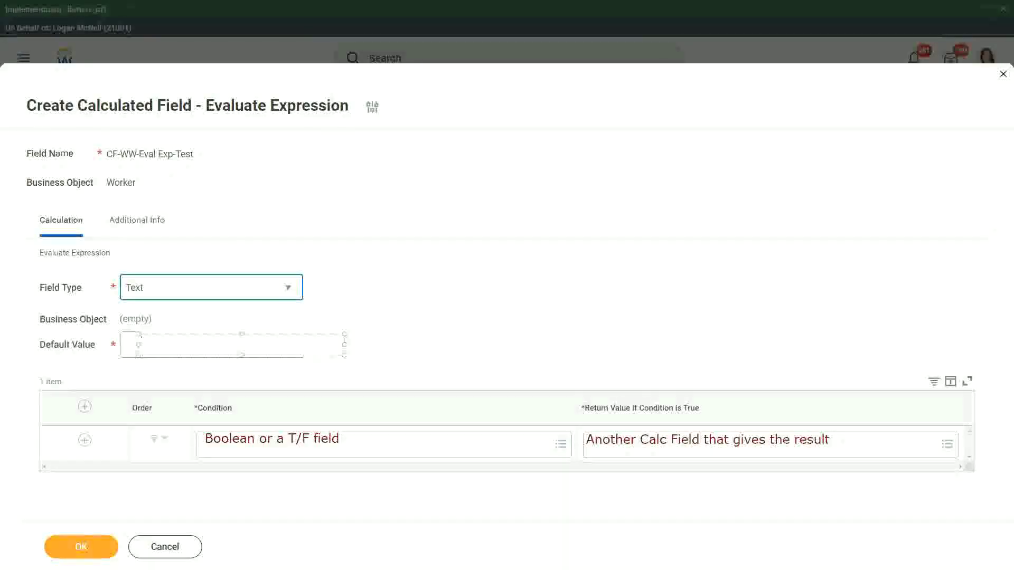
{"action": "type", "text": "Some "}
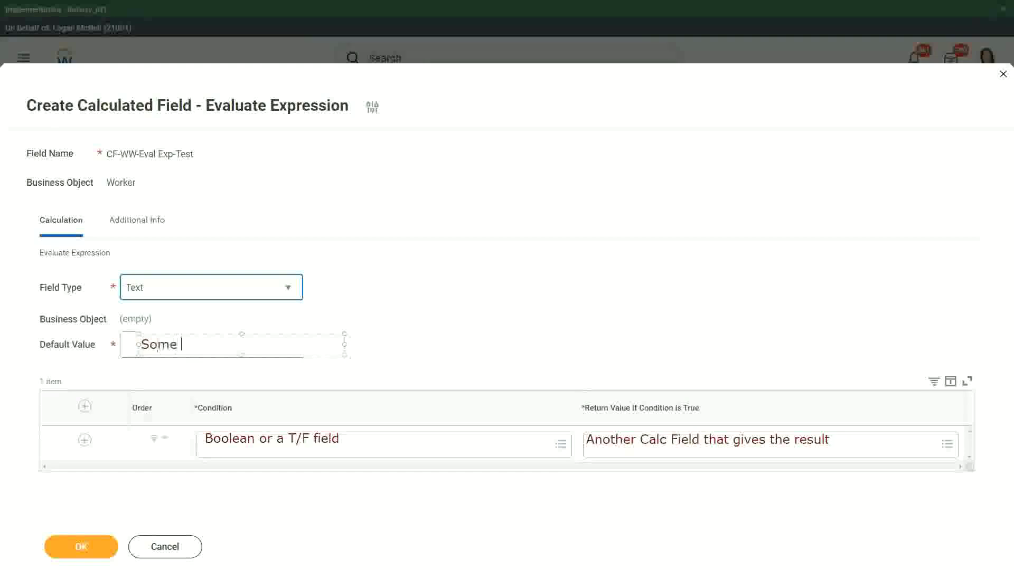
{"action": "type", "text": "Default"}
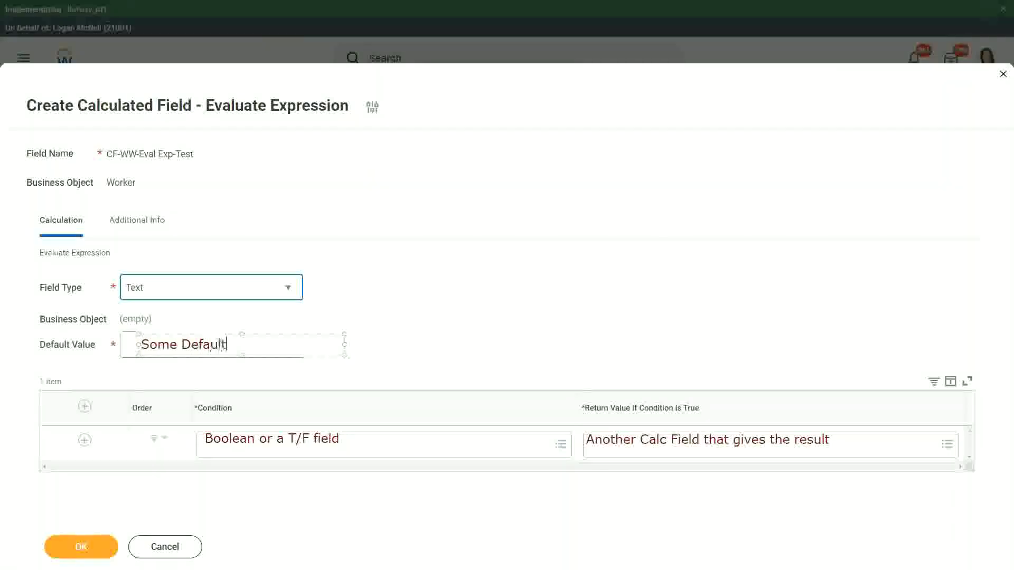
{"action": "type", "text": " Value"}
Step: Commit the 'Some Default Value' note on the Default Value field
{"action": "left_click", "coordinate": [340, 337]}
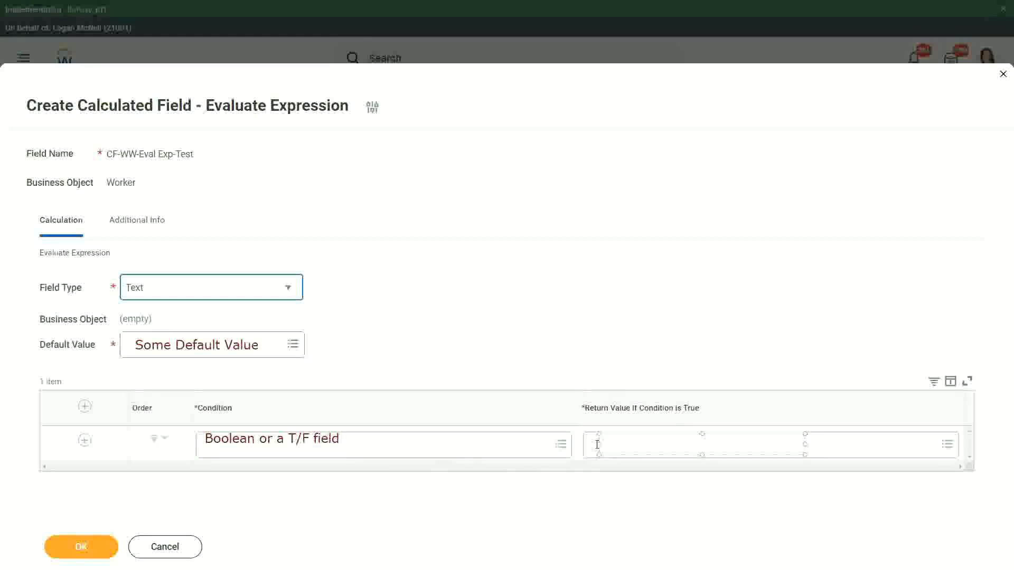
Step: Note 'Type in the value that you want in the output' on Return Value, widened to one line
{"action": "type", "text": "Type in the value that "}
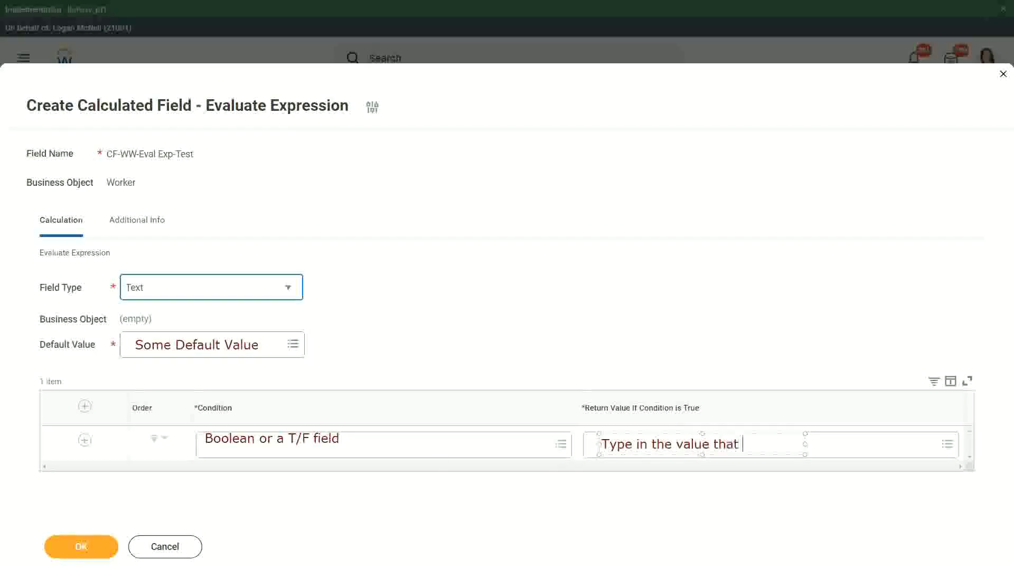
{"action": "type", "text": "you want in the o"}
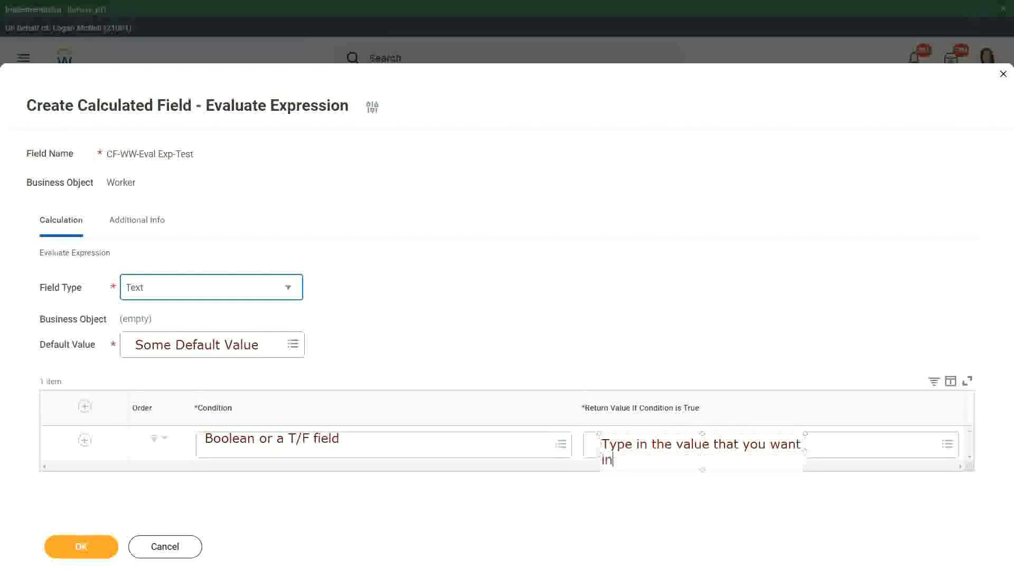
{"action": "type", "text": "utput"}
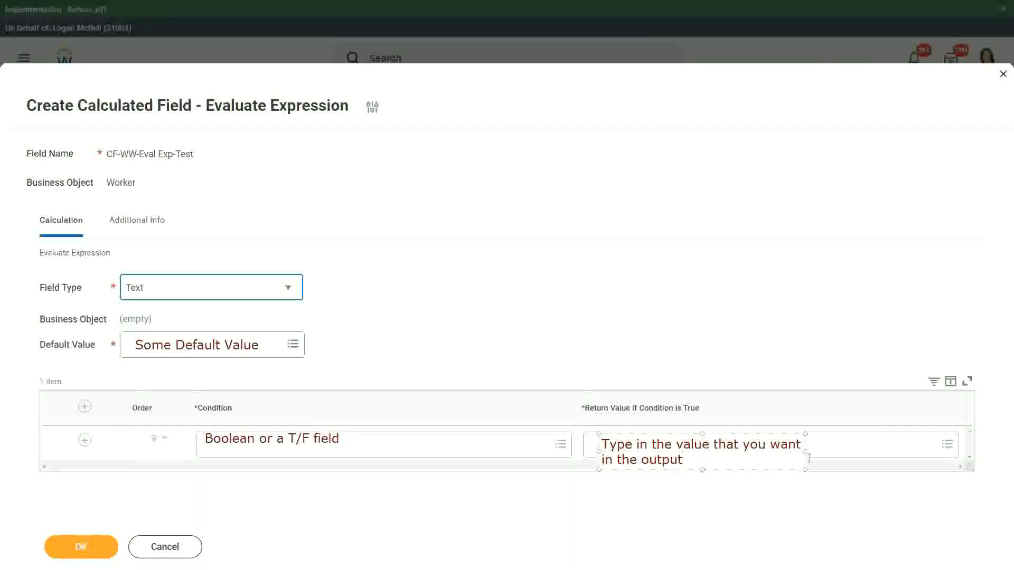
{"action": "left_click_drag", "start_coordinate": [804, 451], "coordinate": [916, 435]}
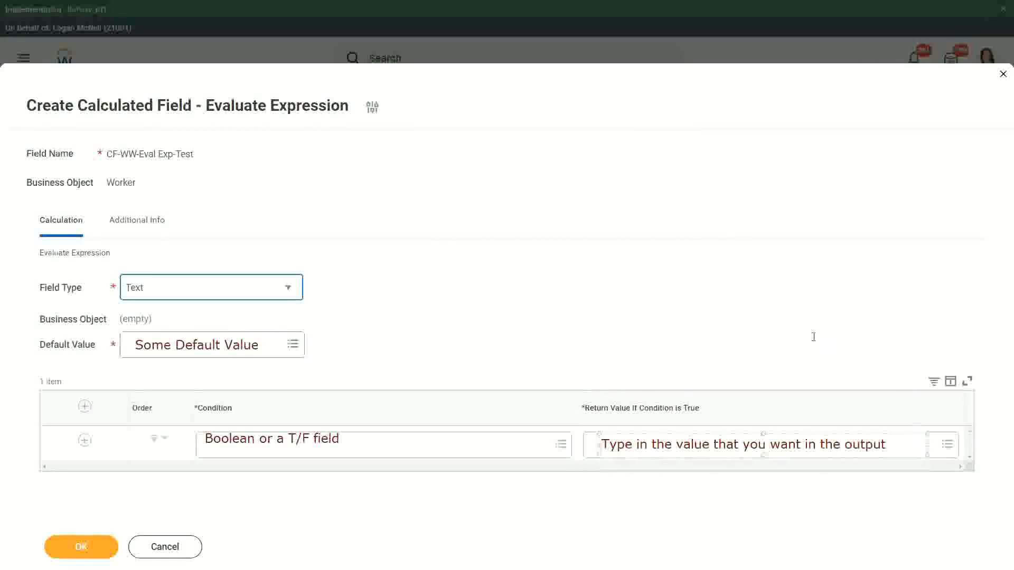
{"action": "left_click", "coordinate": [796, 317]}
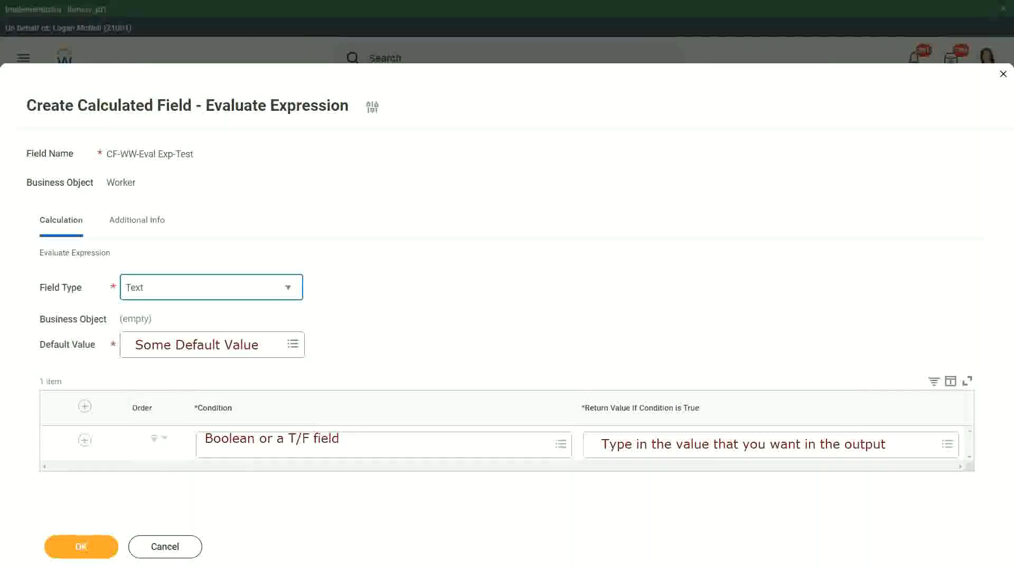
Step: Cancel and discard the unsaved calculated field, then close the Implementation banner
{"action": "left_click", "coordinate": [166, 550]}
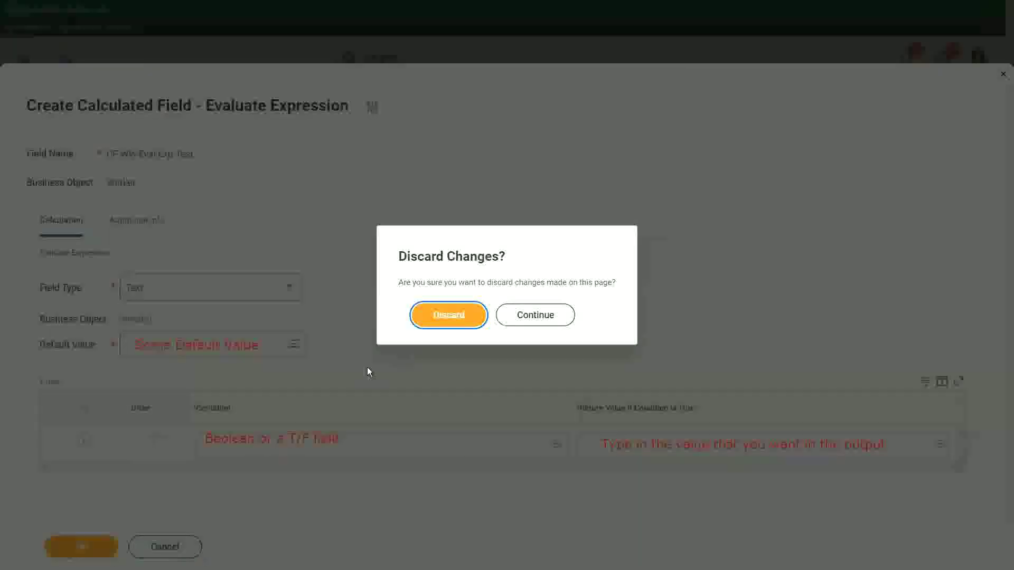
{"action": "left_click", "coordinate": [455, 316]}
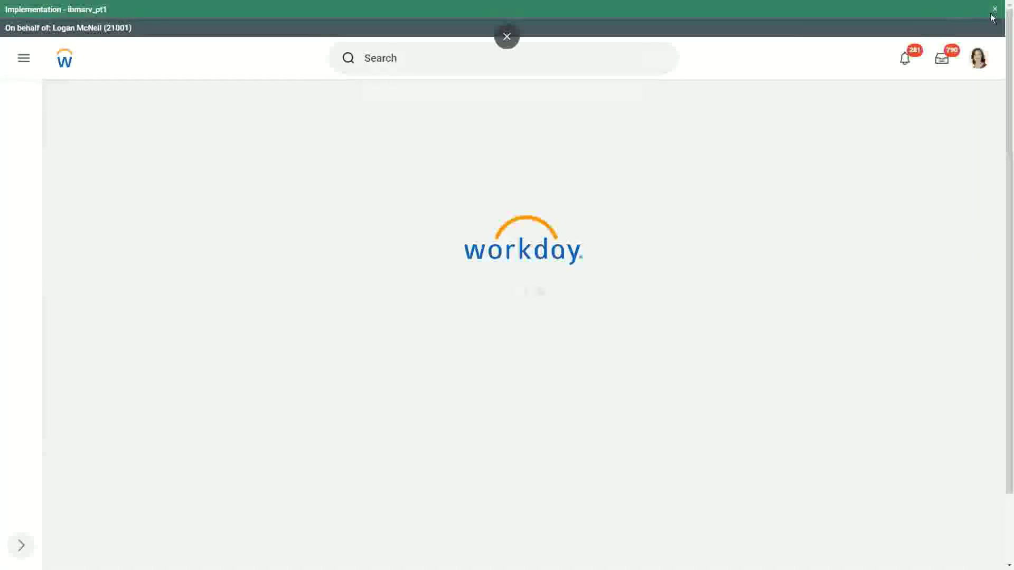
{"action": "left_click", "coordinate": [995, 10]}
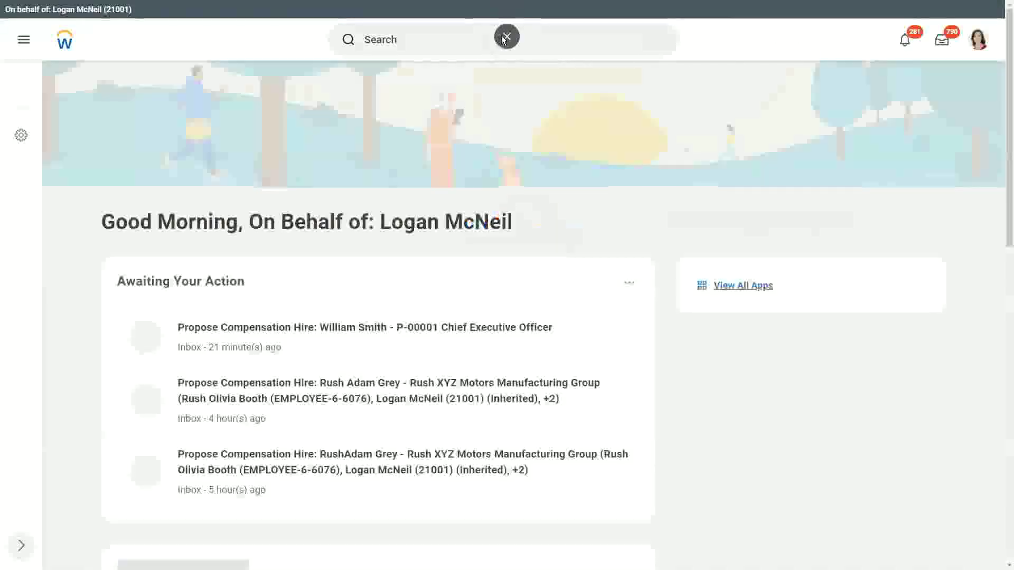